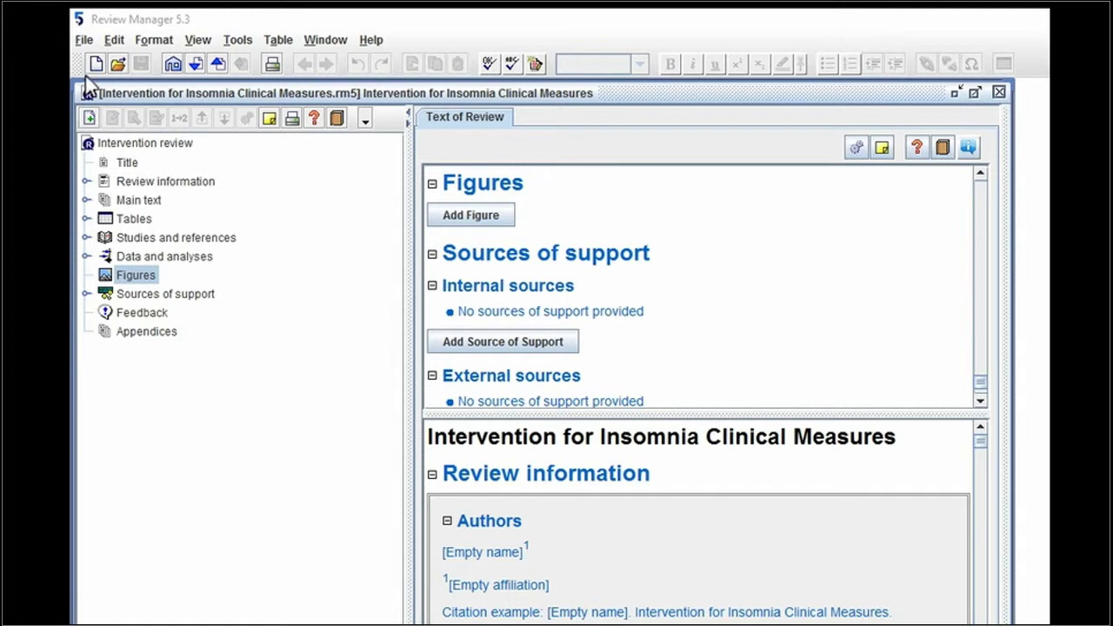
# Start opening another review file, cancel it, then go to Data and analyses and back to Figures.
pyautogui.click(84, 40)
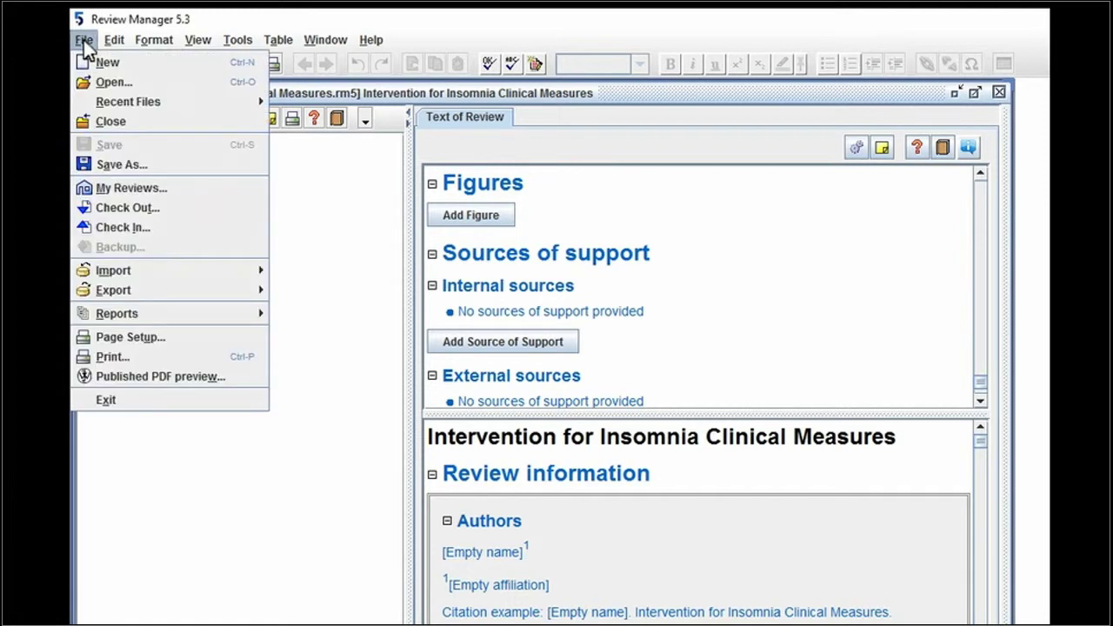
pyautogui.click(98, 80)
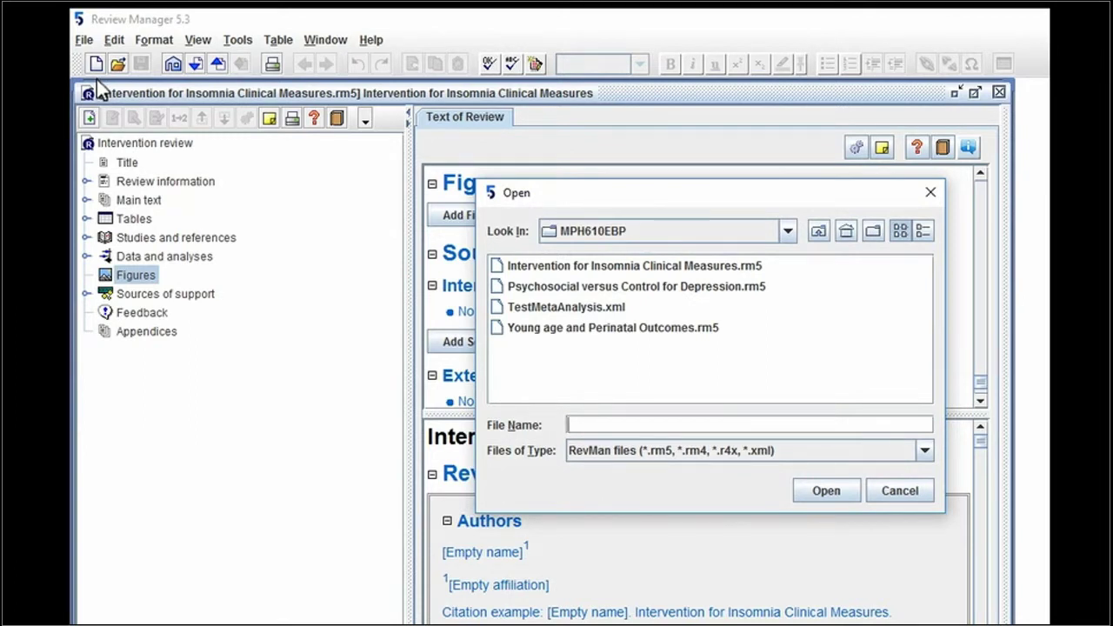
pyautogui.click(931, 193)
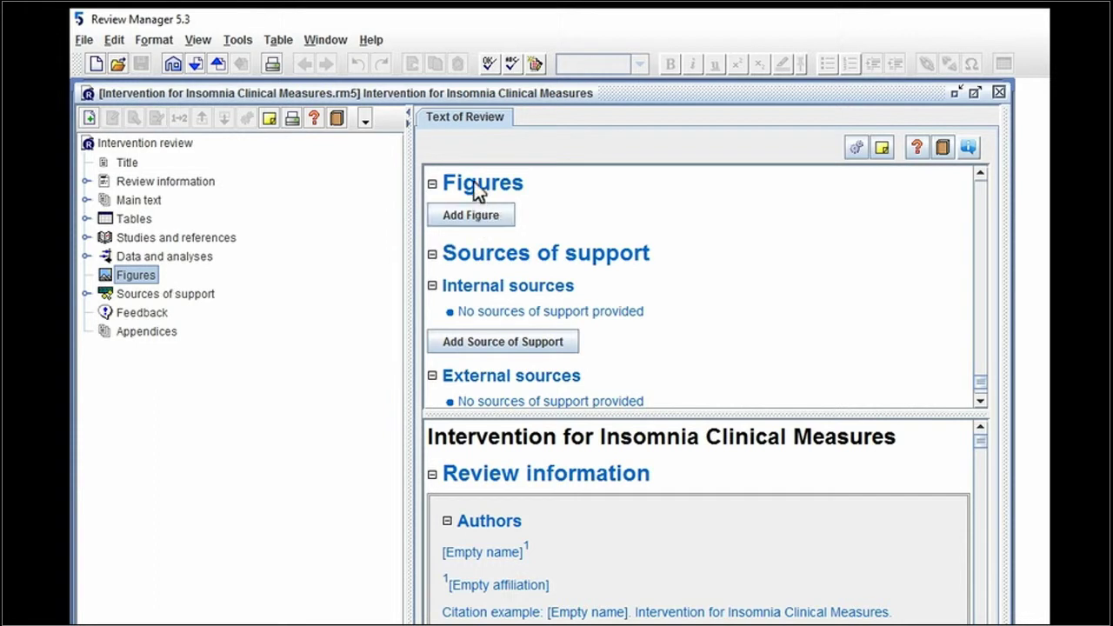
pyautogui.click(183, 257)
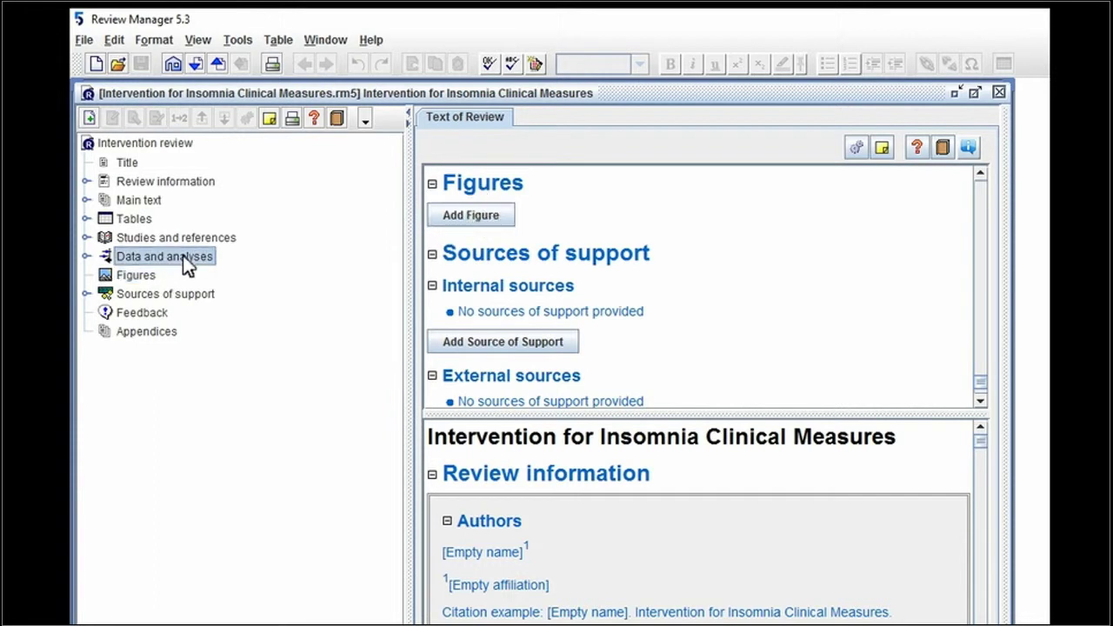
pyautogui.click(136, 276)
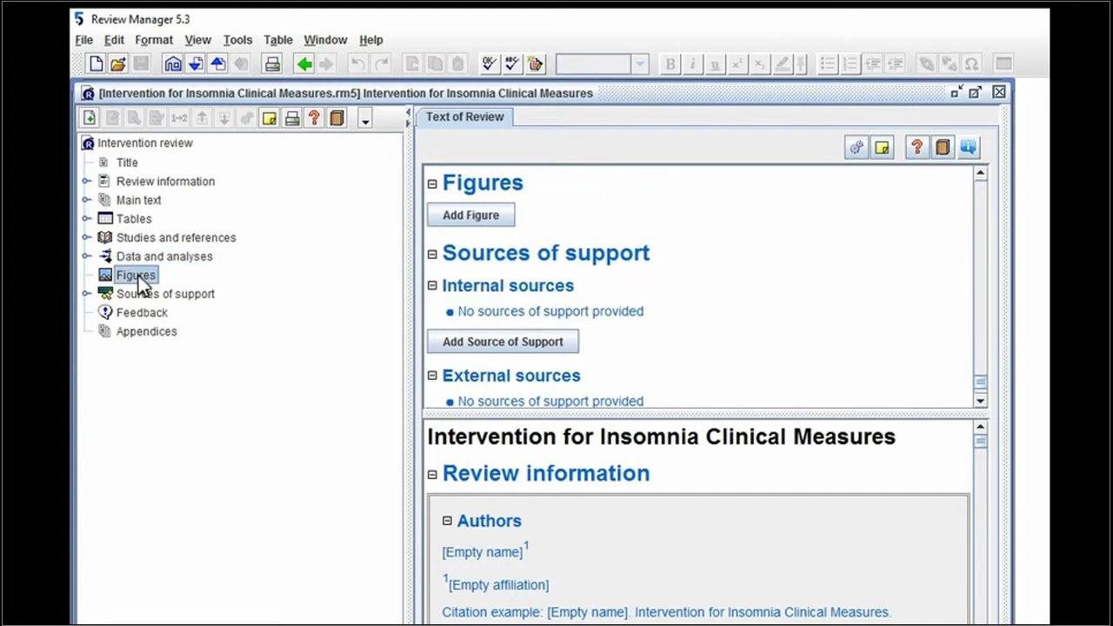
# Begin a new funnel plot figure for outcome 1.1 Mean Differences, reaching its caption page.
pyautogui.click(484, 221)
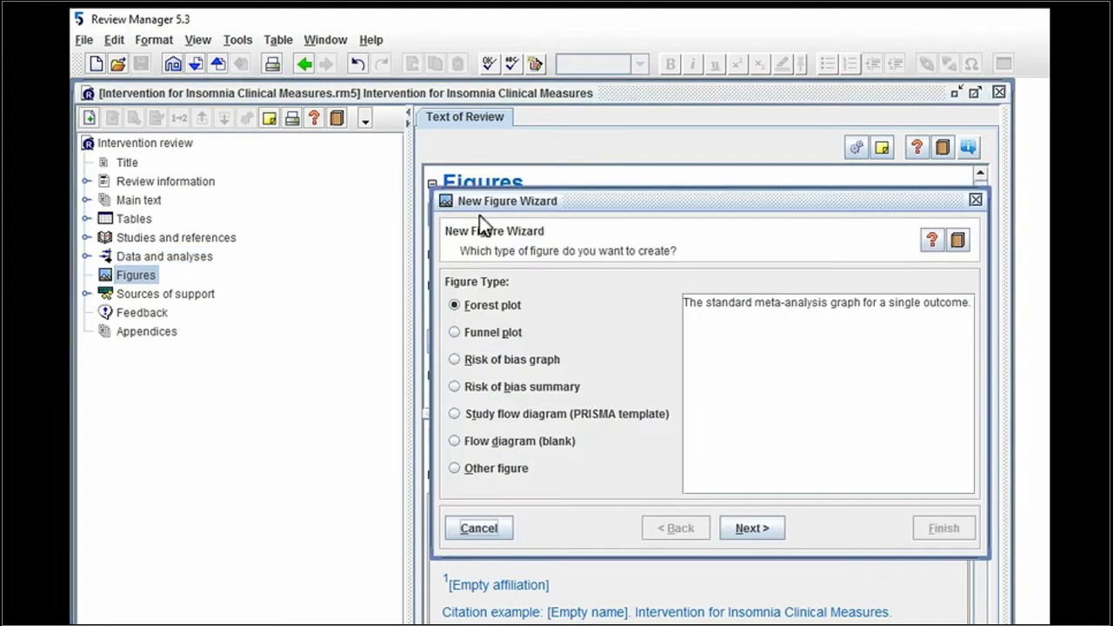
pyautogui.click(454, 333)
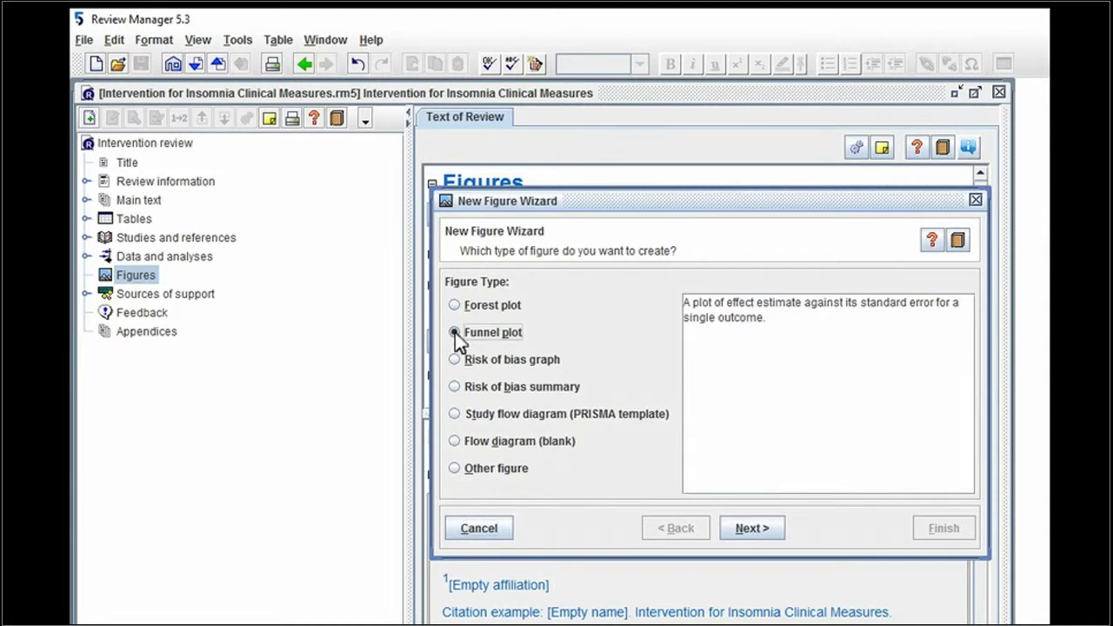
pyautogui.click(754, 532)
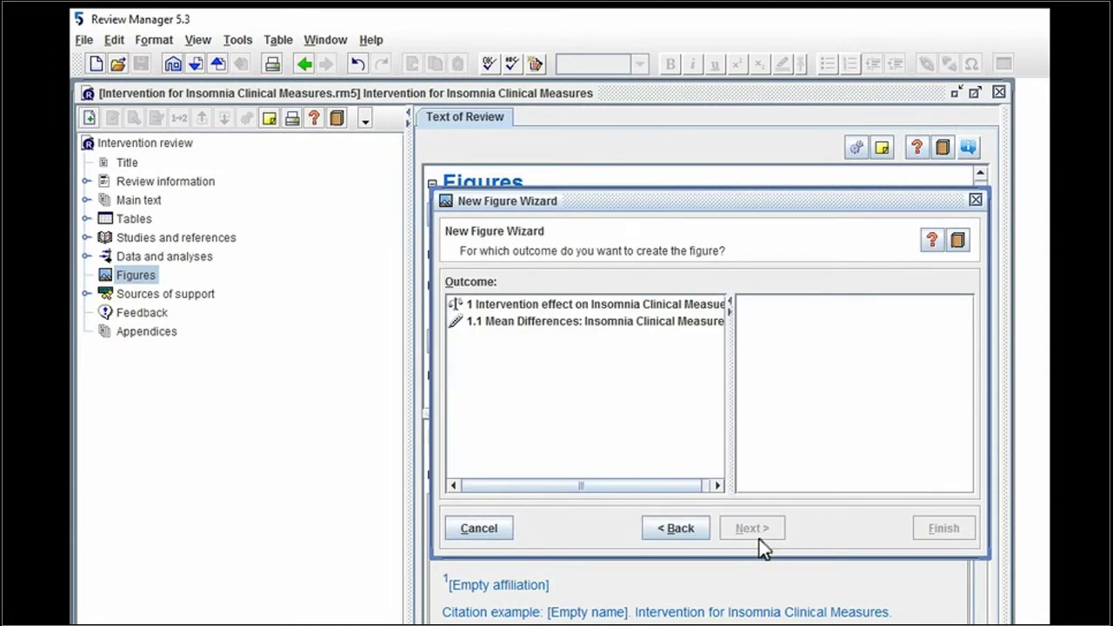
pyautogui.click(597, 323)
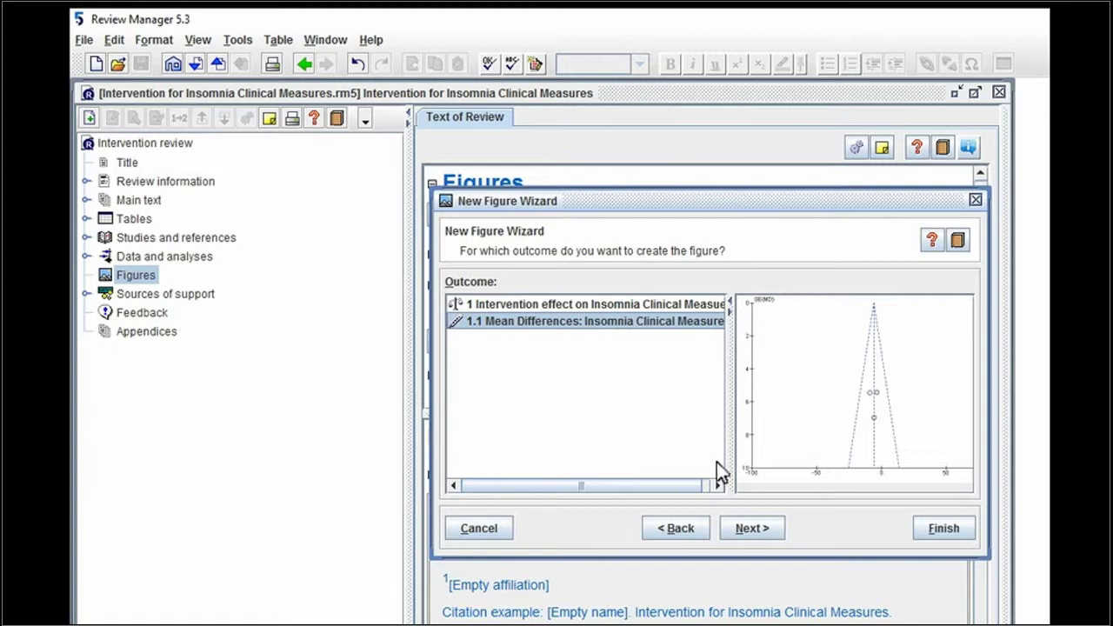
pyautogui.click(760, 531)
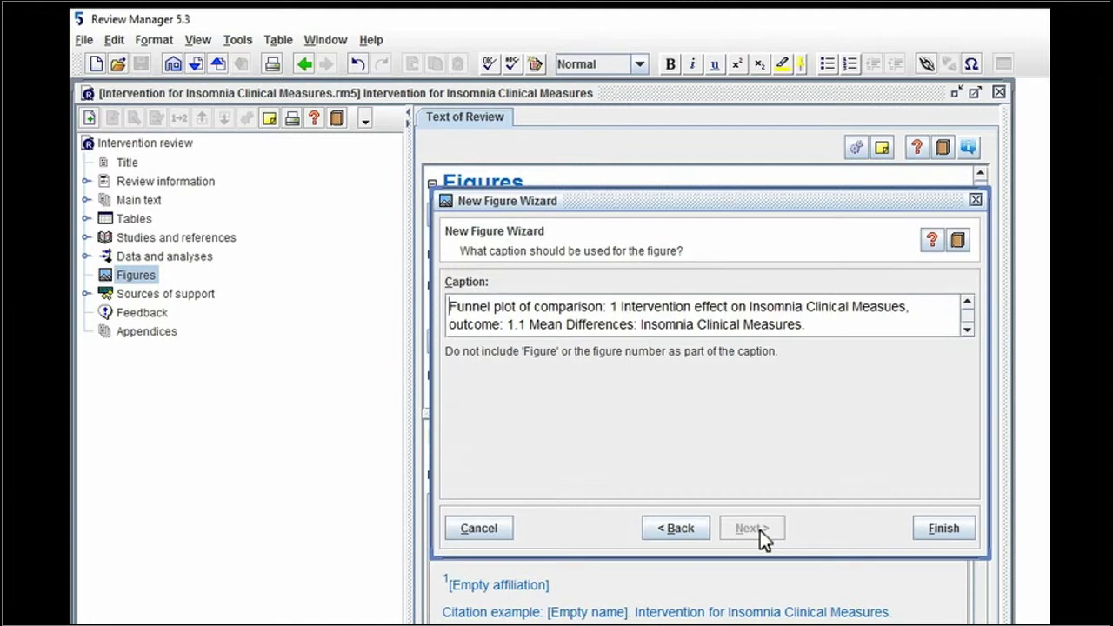
# Finish the funnel plot as Figure 1 (Analysis 1.1) and check it under Figures in the outline.
pyautogui.click(951, 527)
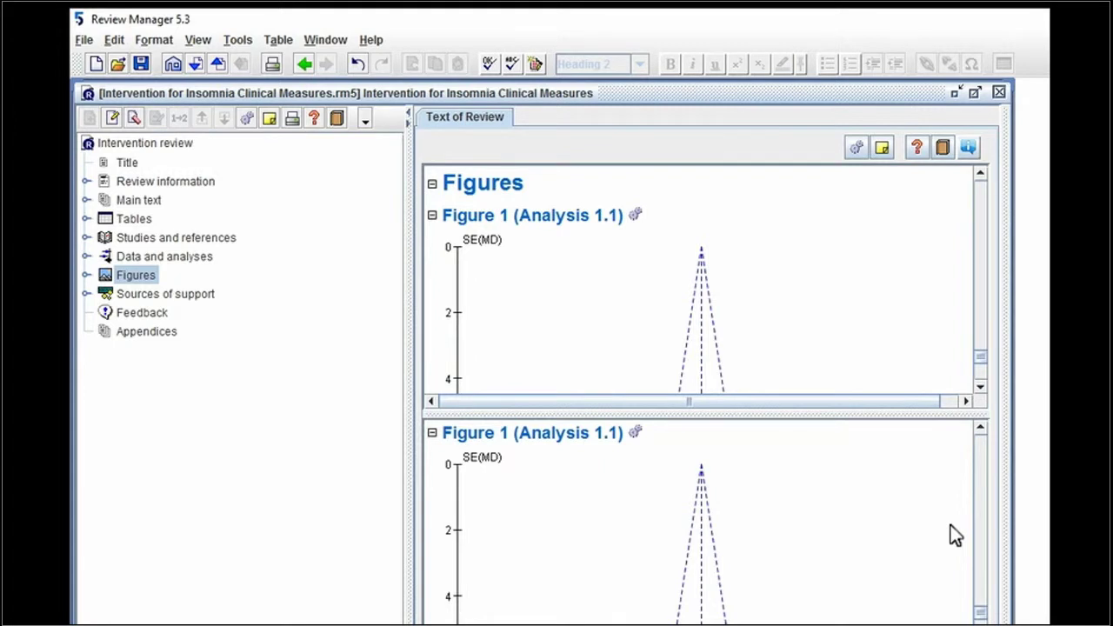
pyautogui.doubleClick(105, 279)
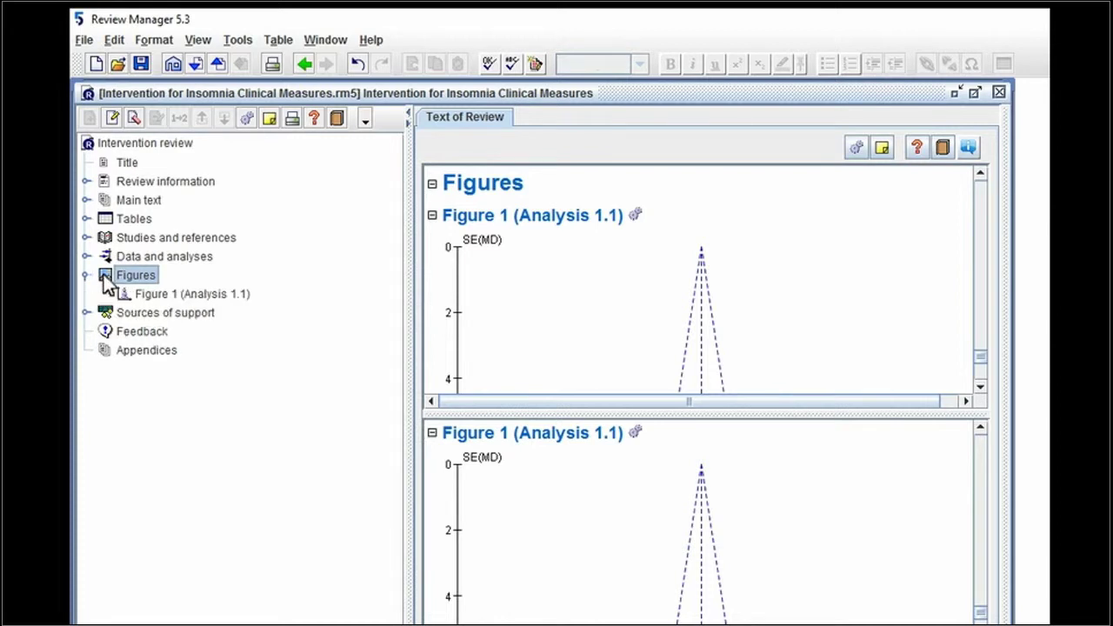
pyautogui.click(144, 296)
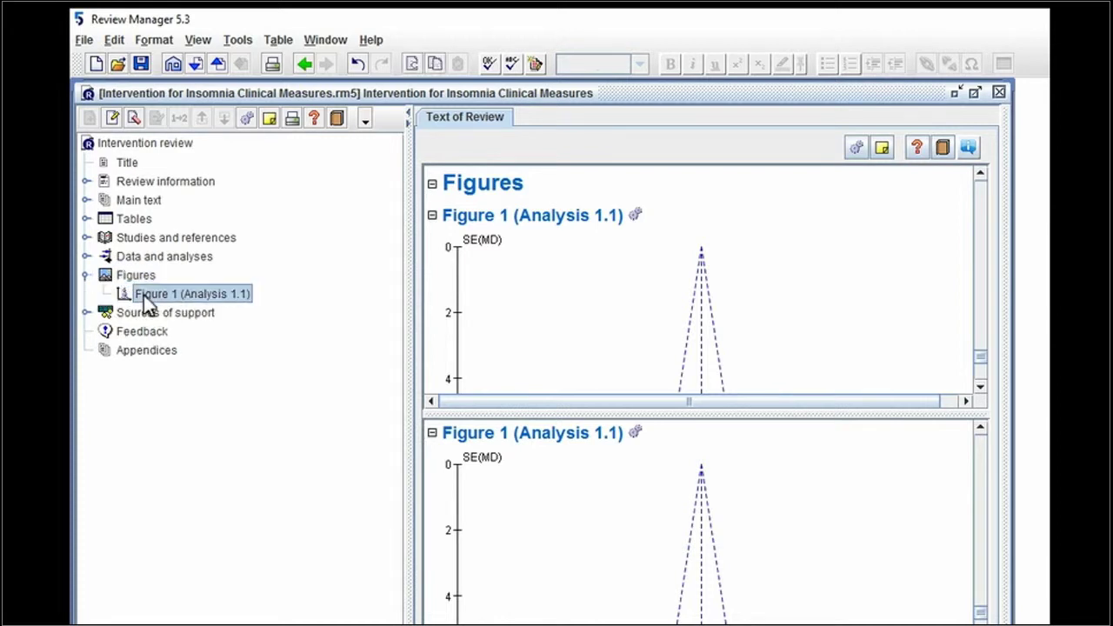
pyautogui.doubleClick(134, 275)
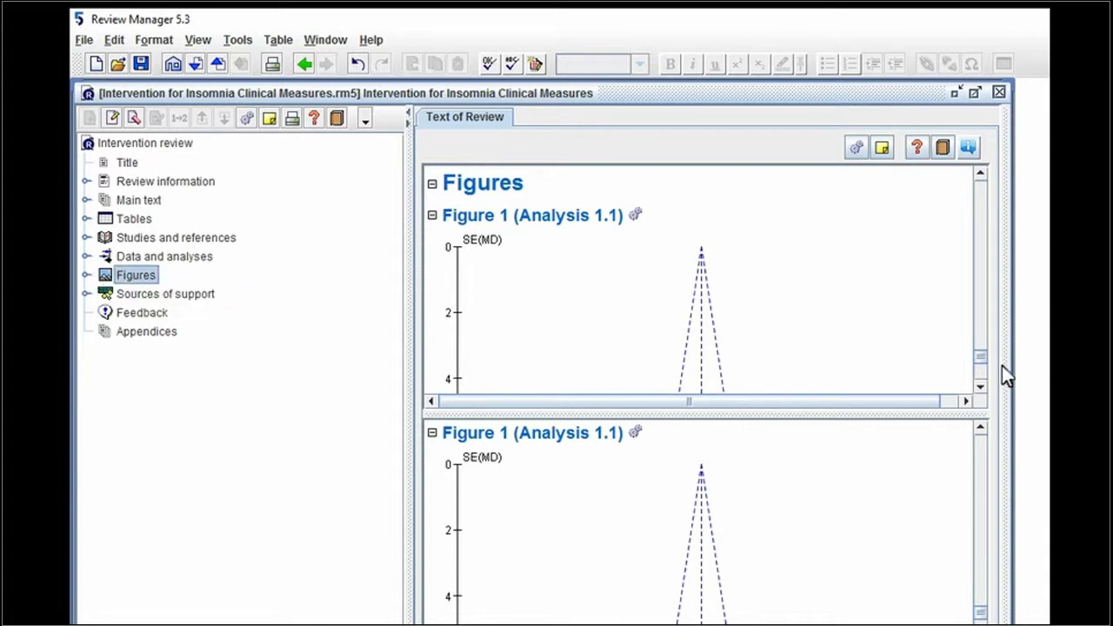
pyautogui.moveTo(984, 358); pyautogui.dragTo(986, 385)
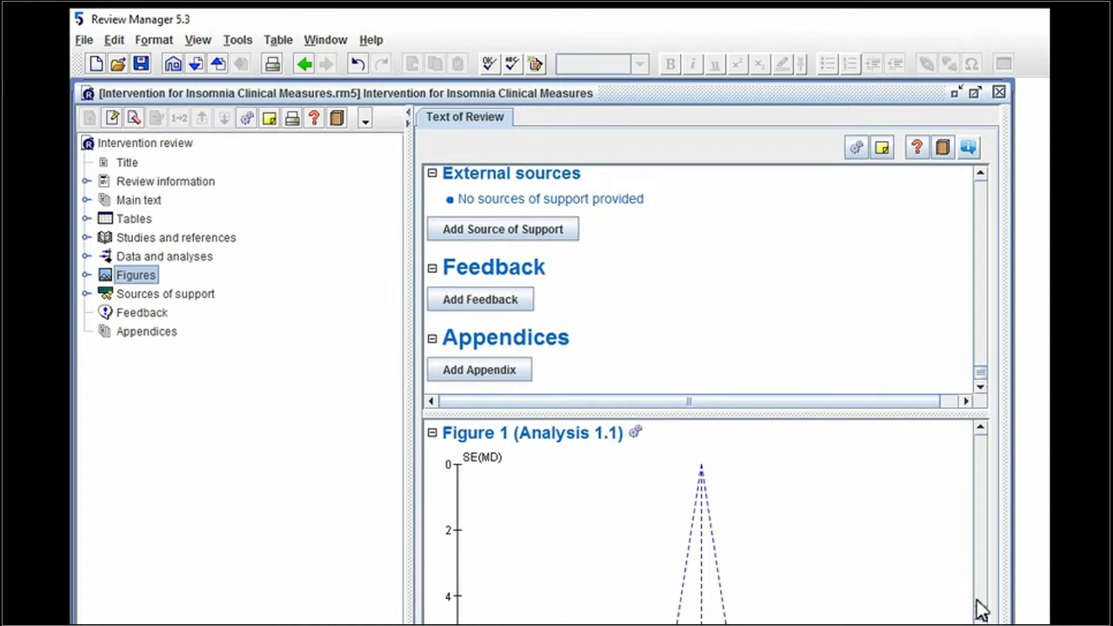
pyautogui.moveTo(981, 609); pyautogui.dragTo(980, 624)
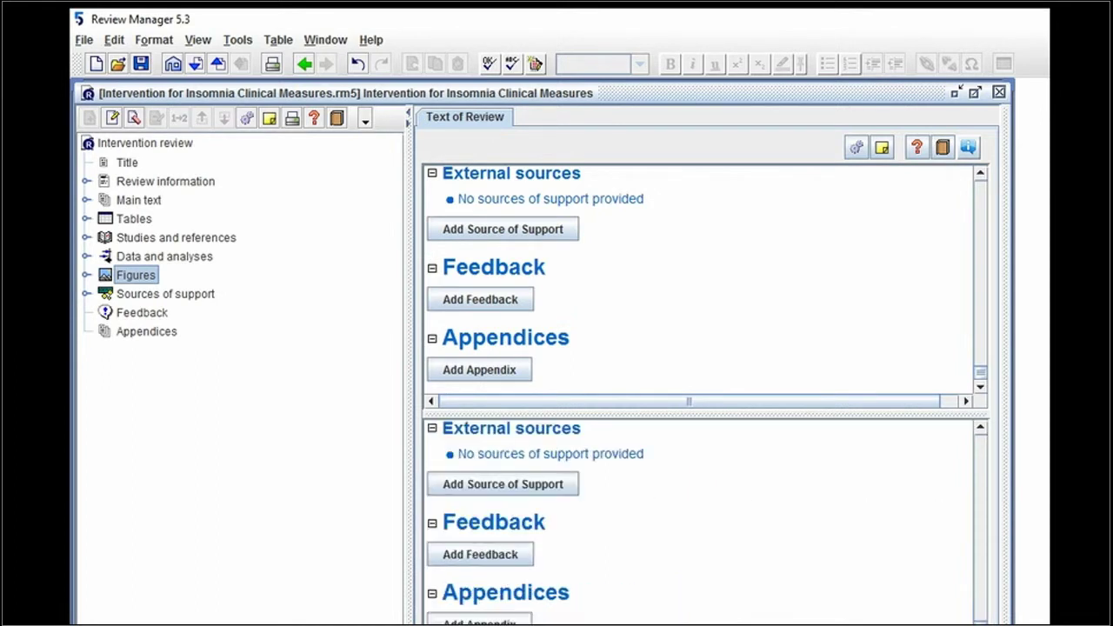
pyautogui.scroll(3, 702, 522)
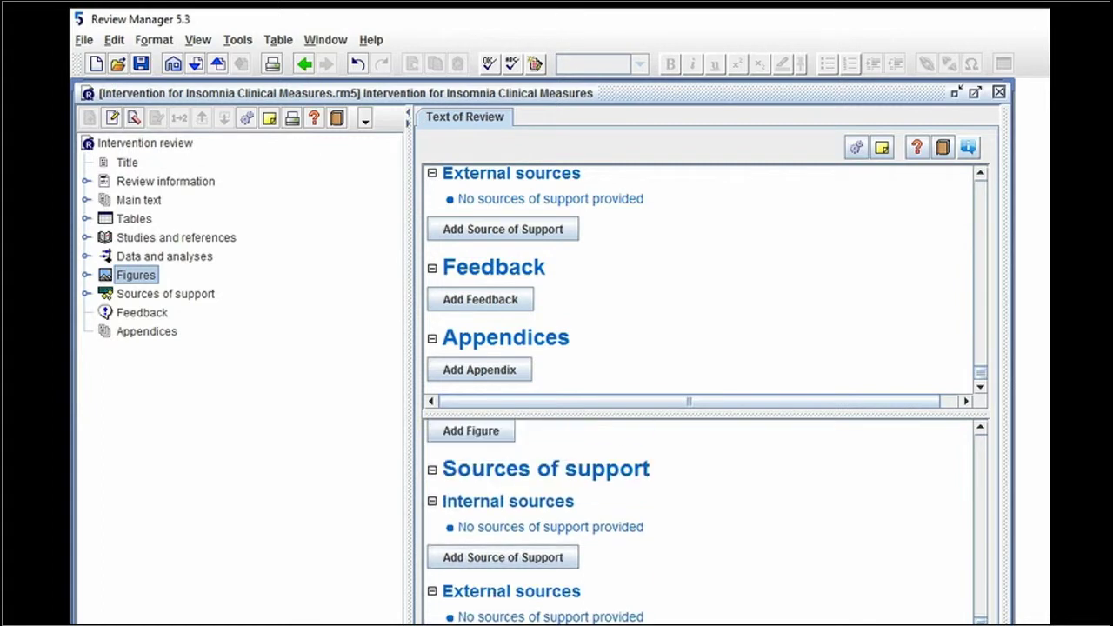
# Add a forest plot of outcome 1.1 Mean Differences as Figure 2 with its default caption.
pyautogui.click(483, 432)
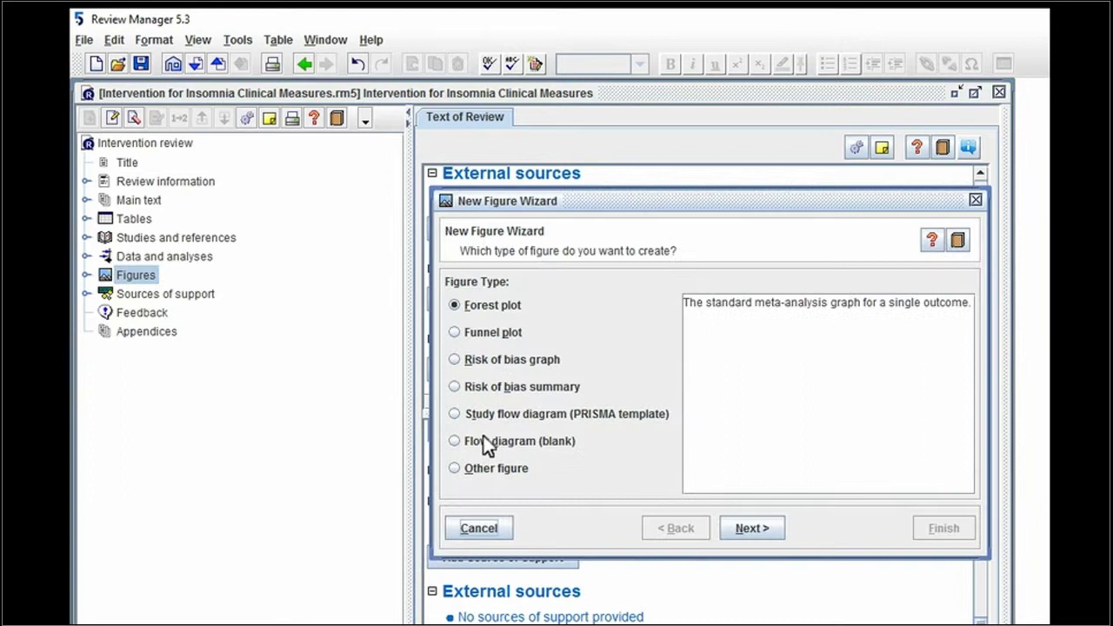
pyautogui.click(762, 531)
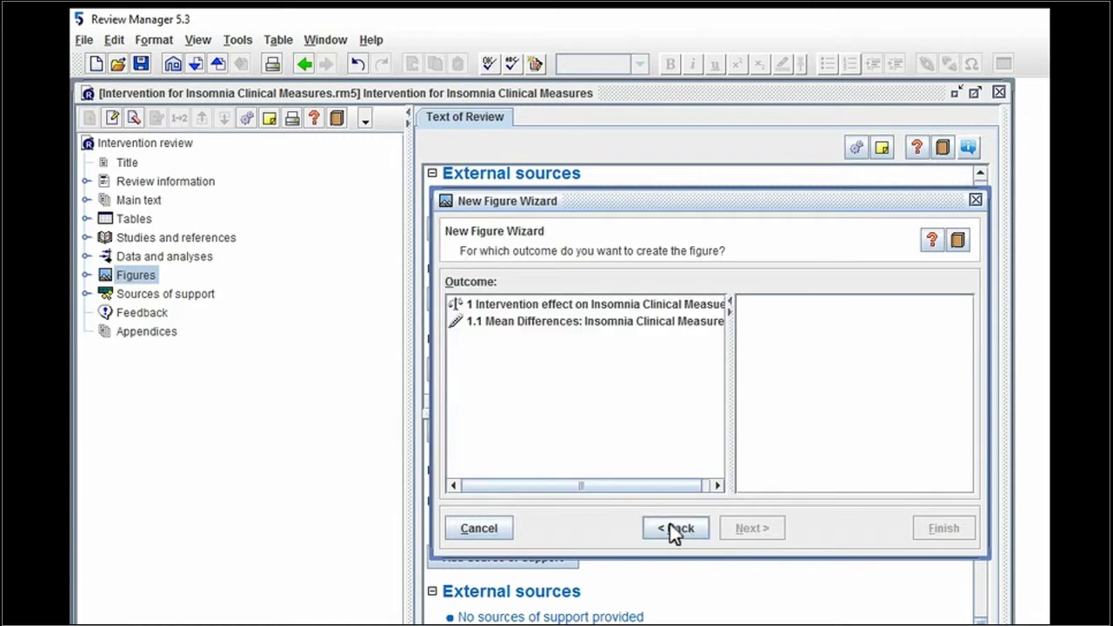
pyautogui.click(628, 320)
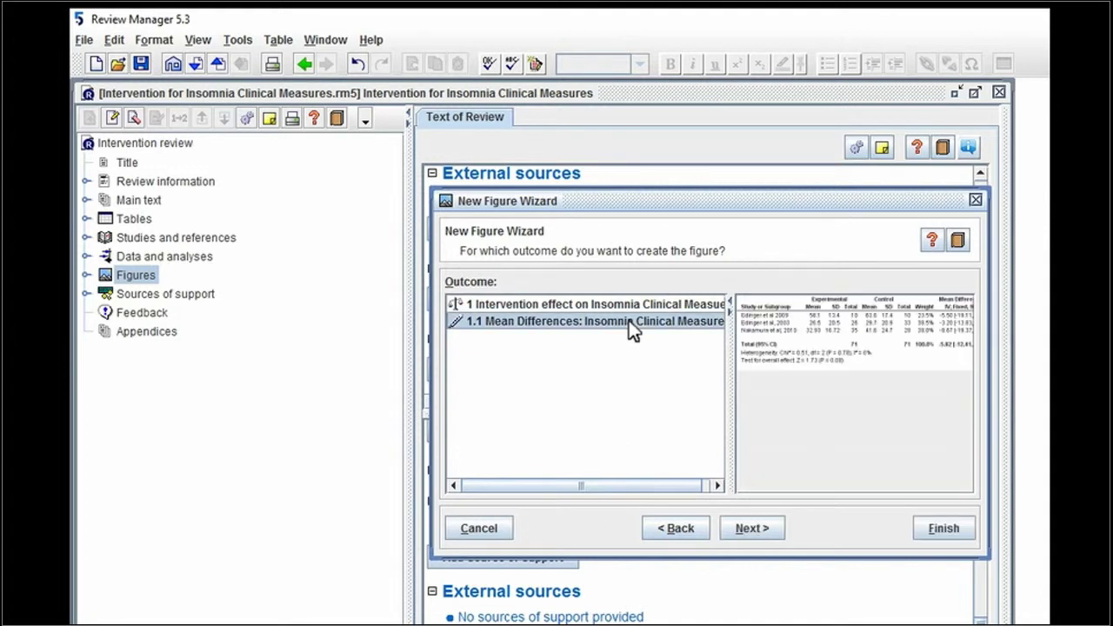
pyautogui.click(782, 527)
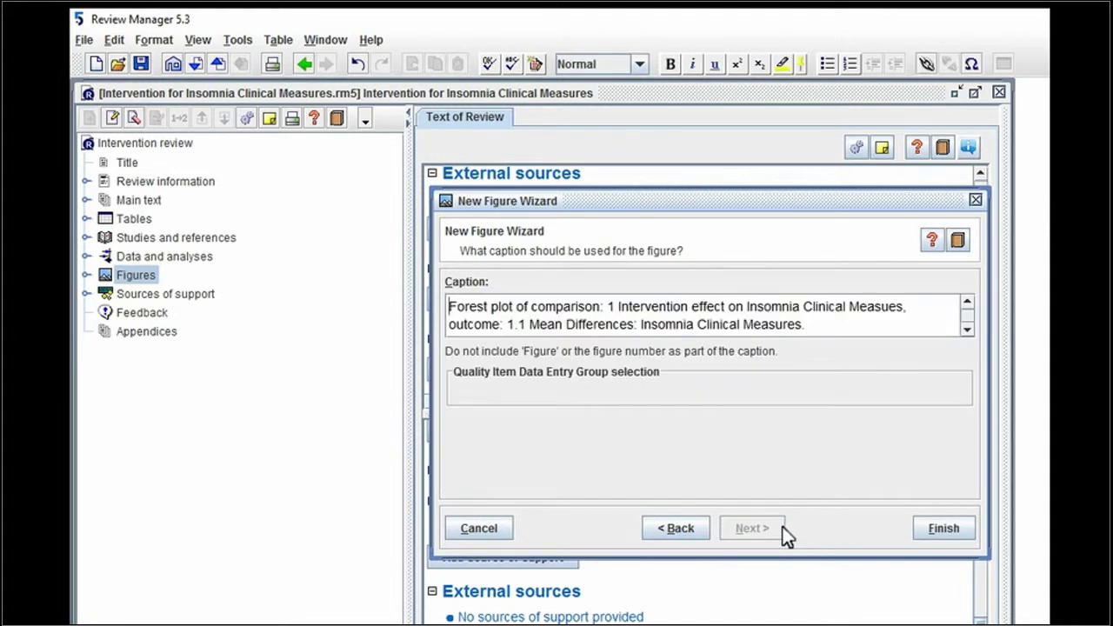
pyautogui.click(944, 529)
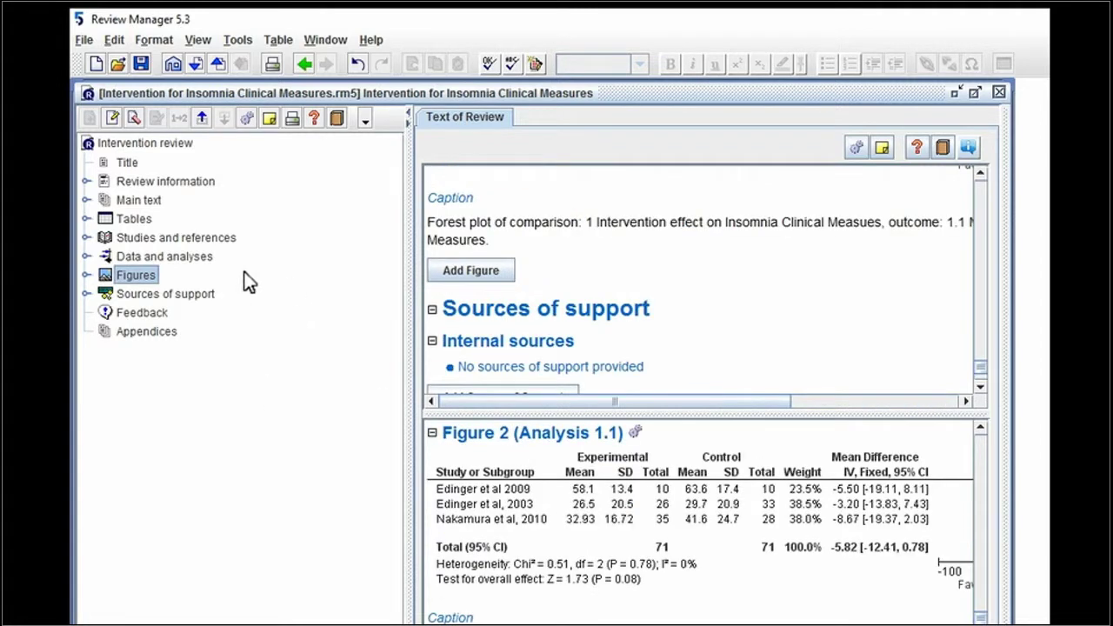
# Expand the Figures entry in the outline and select Figure 1, the funnel plot.
pyautogui.click(102, 285)
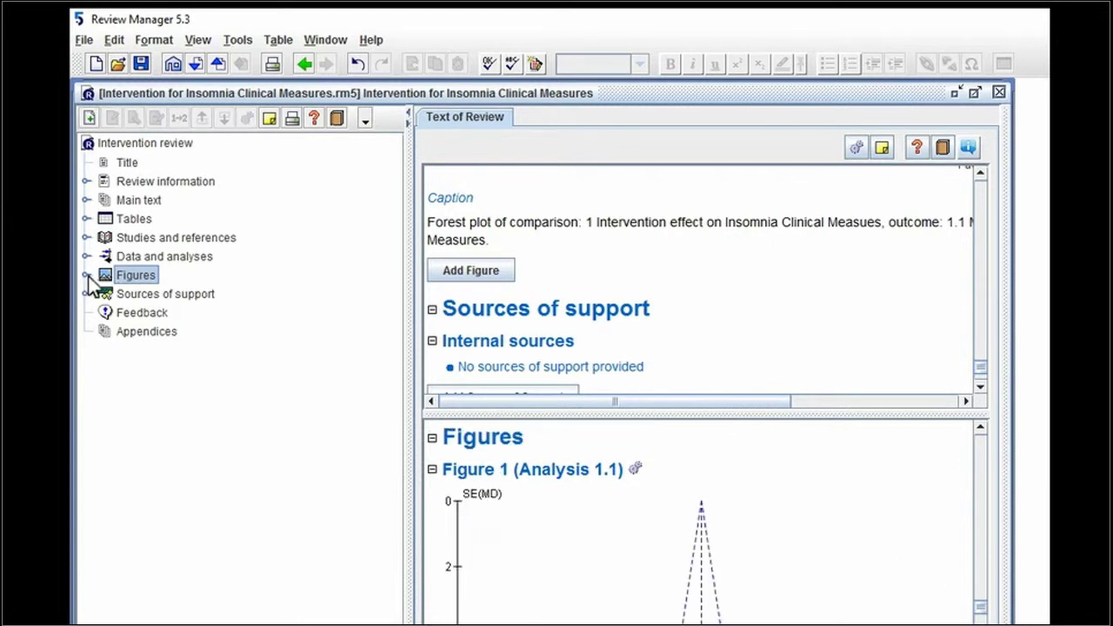
pyautogui.doubleClick(134, 280)
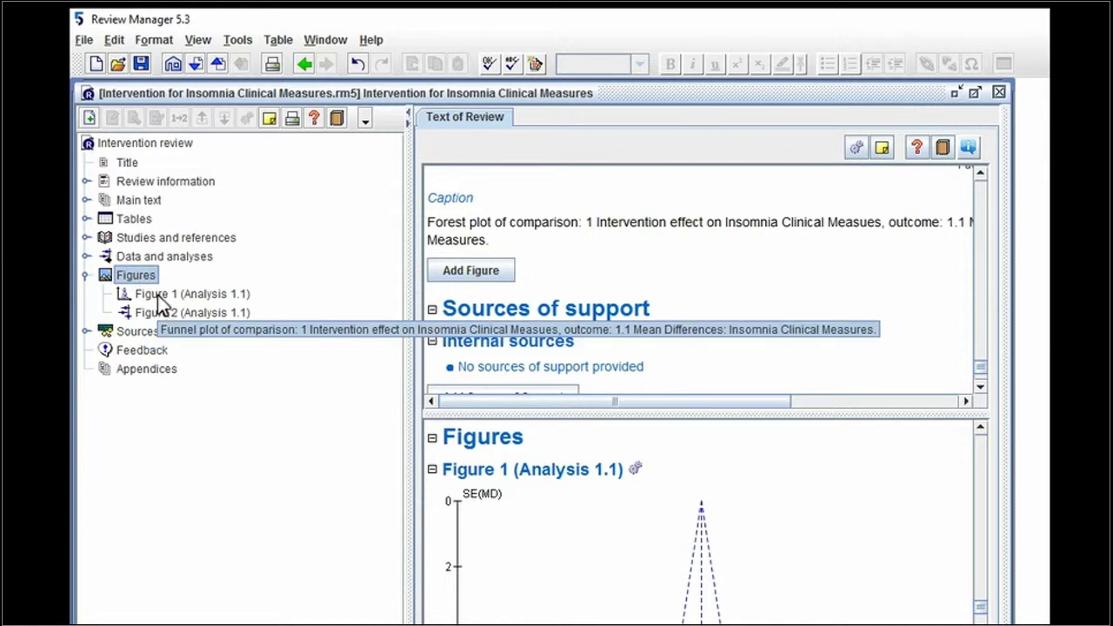
pyautogui.click(158, 295)
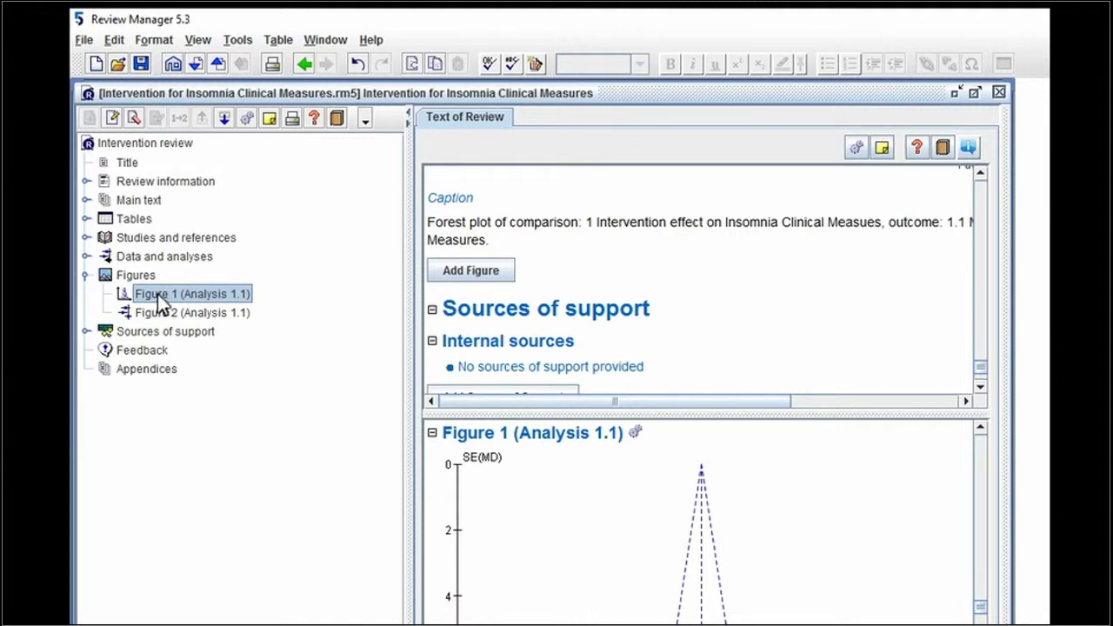
# Move the funnel plot down so the forest plot becomes Figure 1.
pyautogui.rightClick(160, 300)
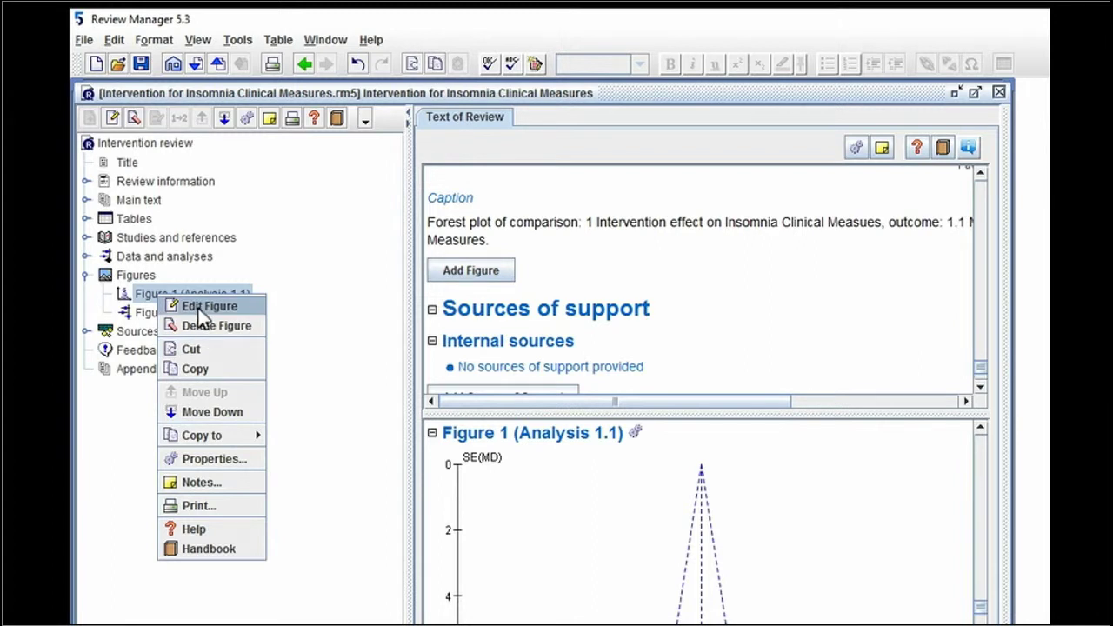
pyautogui.click(194, 411)
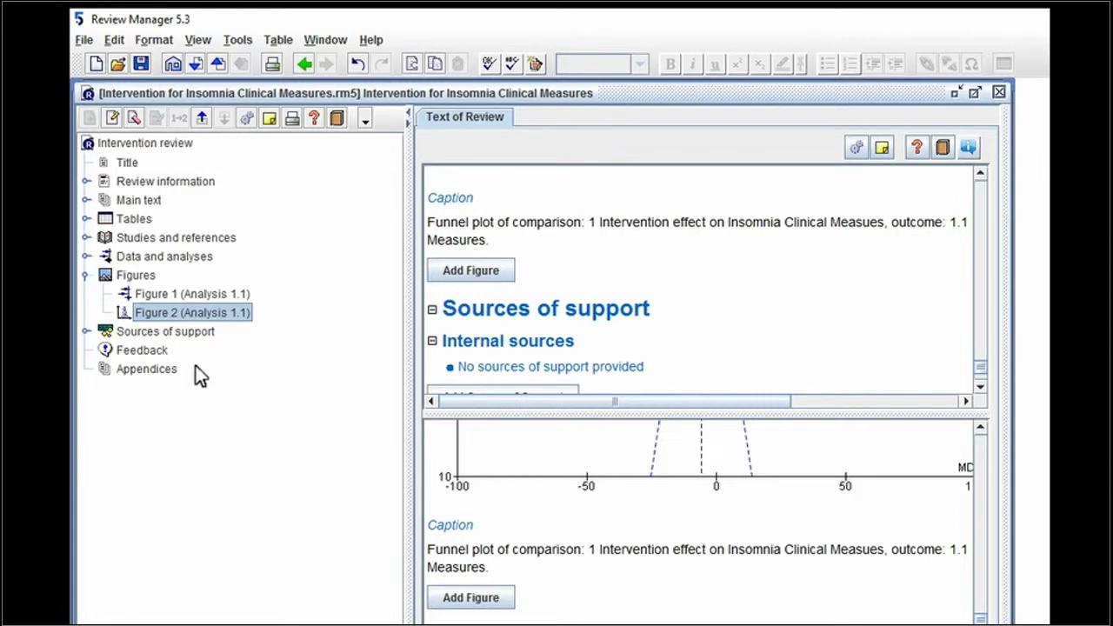
# Open Figure 1, the forest plot, in its own tab, then return to Figure 2 in the review.
pyautogui.doubleClick(179, 295)
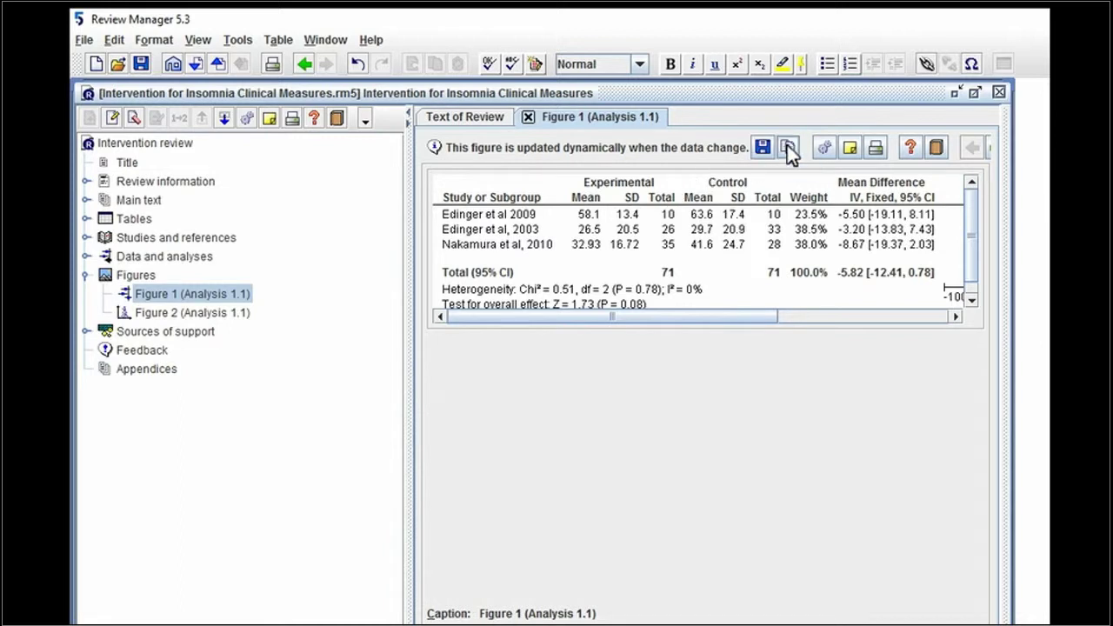
pyautogui.click(182, 319)
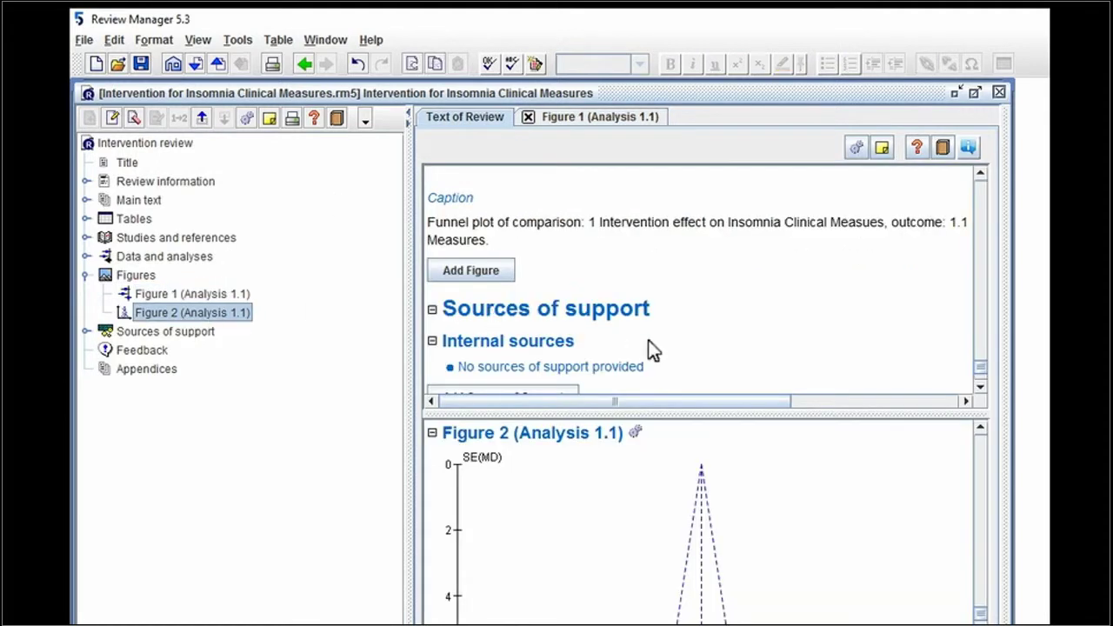
# Open Figure 2, the funnel plot, in its own tab and copy it.
pyautogui.doubleClick(617, 499)
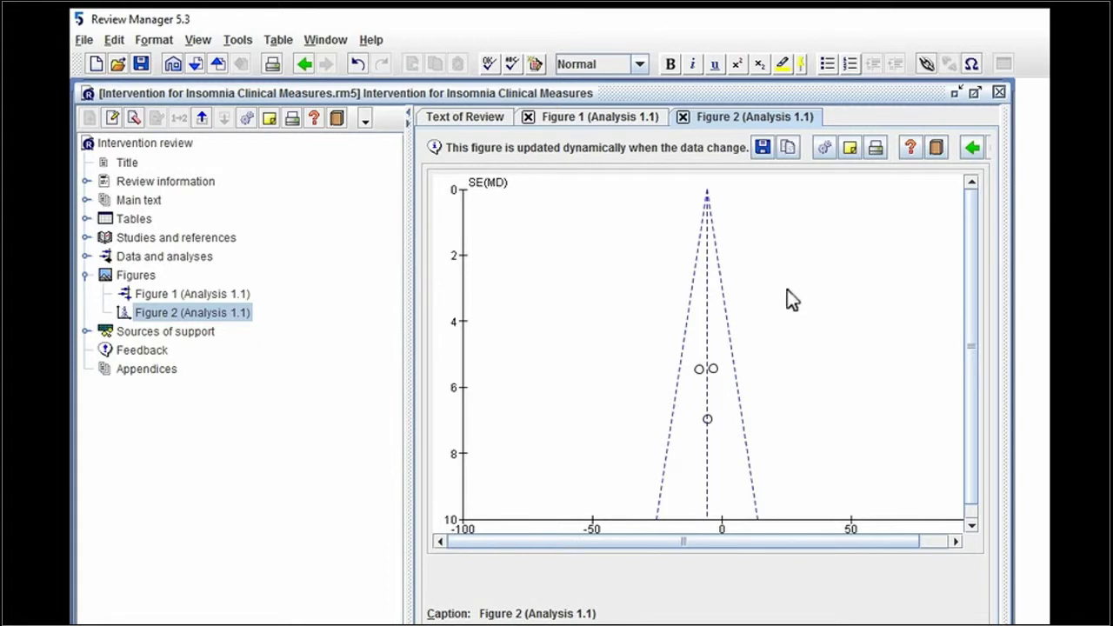
pyautogui.click(788, 151)
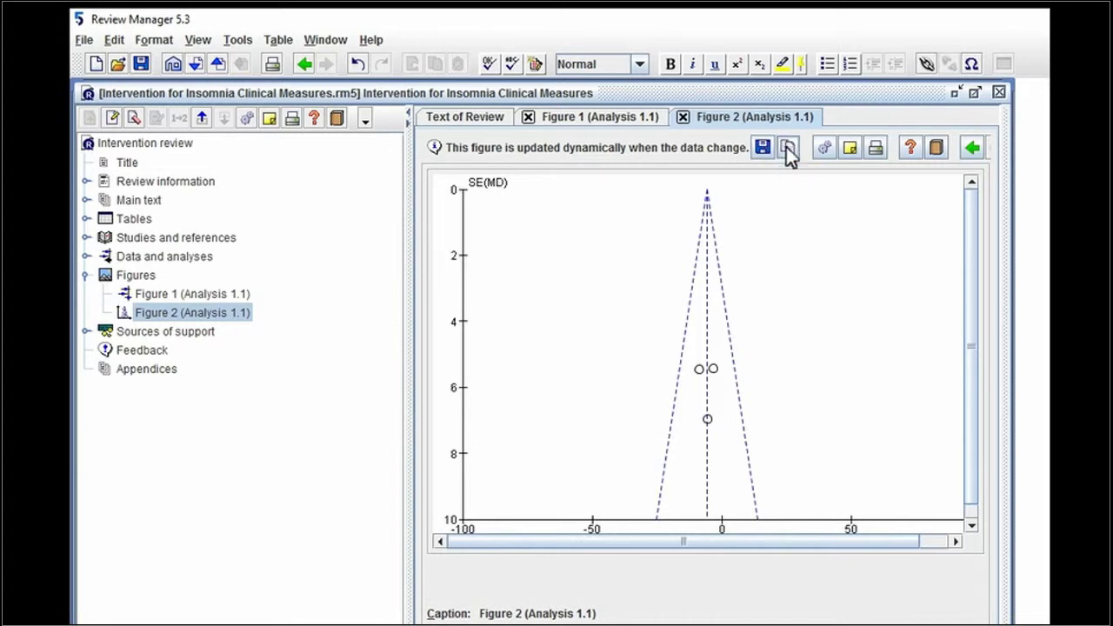